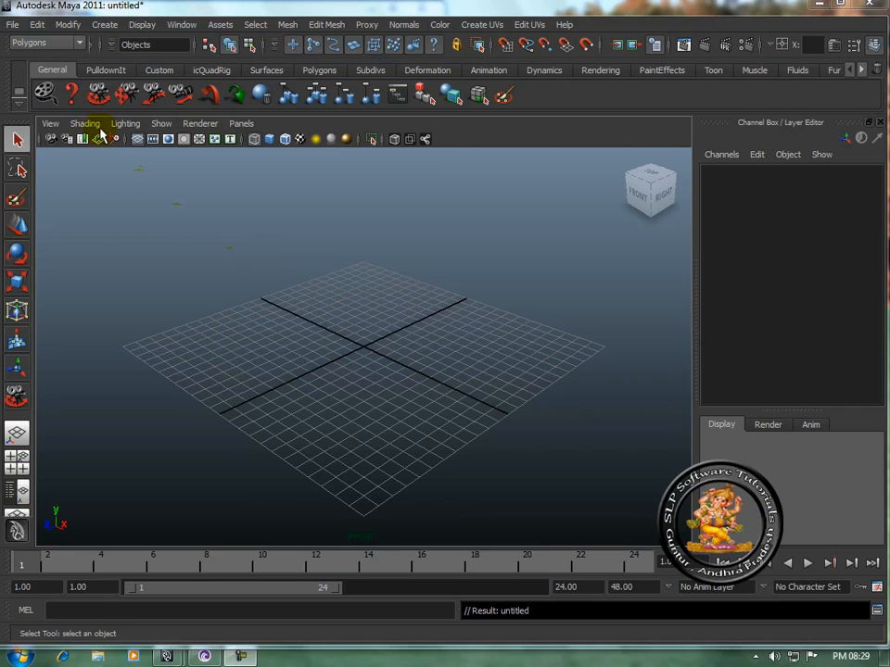
Step: Create a polygon cube about 11.9 wide, 1.9 high and 11.3 deep on the grid and display it smooth shaded
left_click(80, 43)
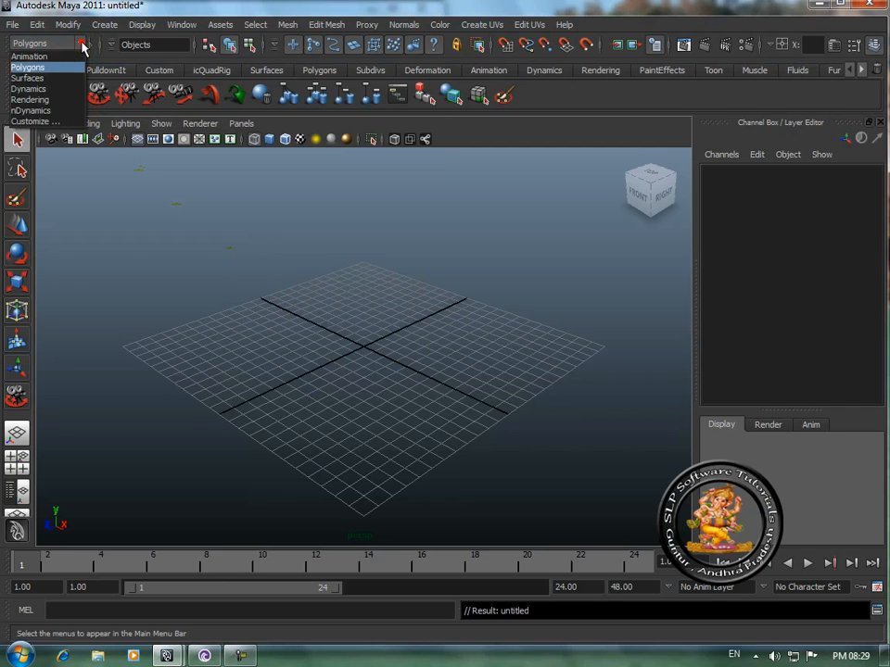
left_click(42, 67)
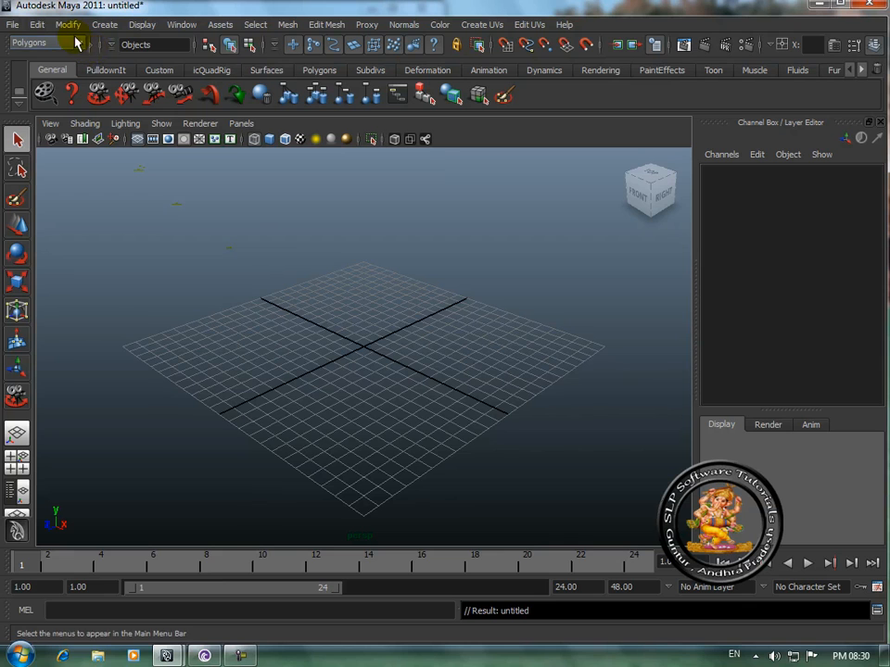
left_click(103, 27)
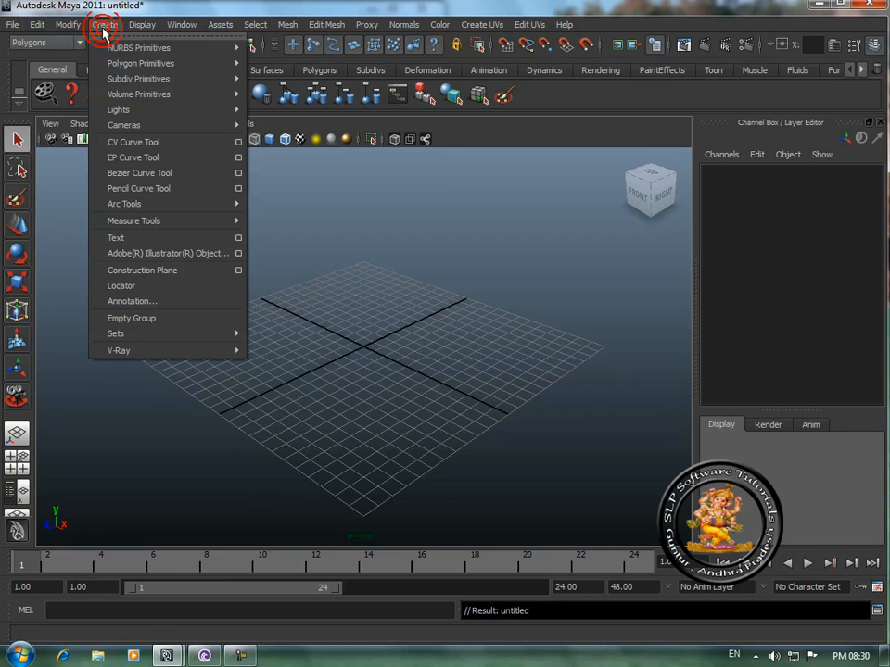
mouse_move(117, 53)
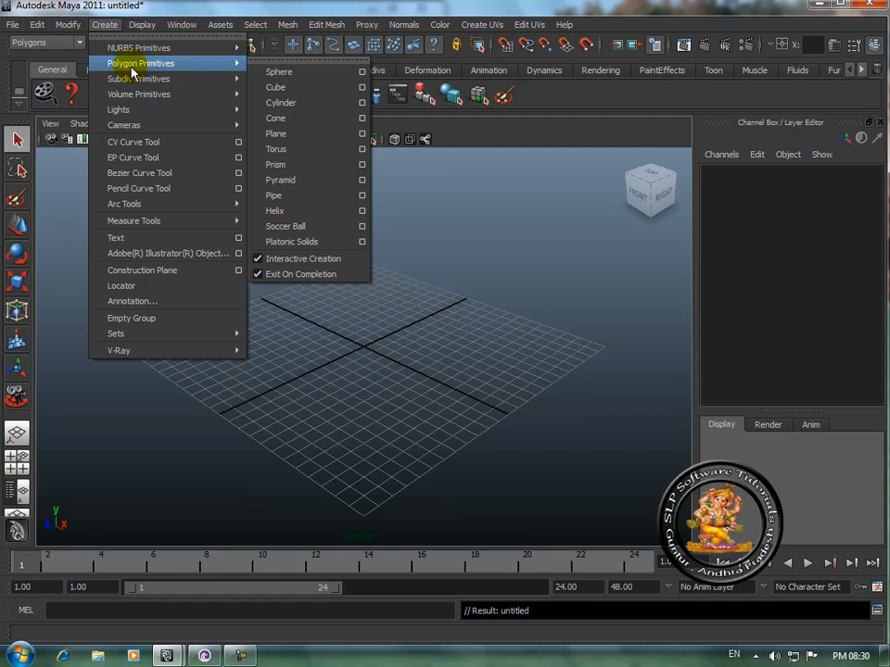
left_click(277, 88)
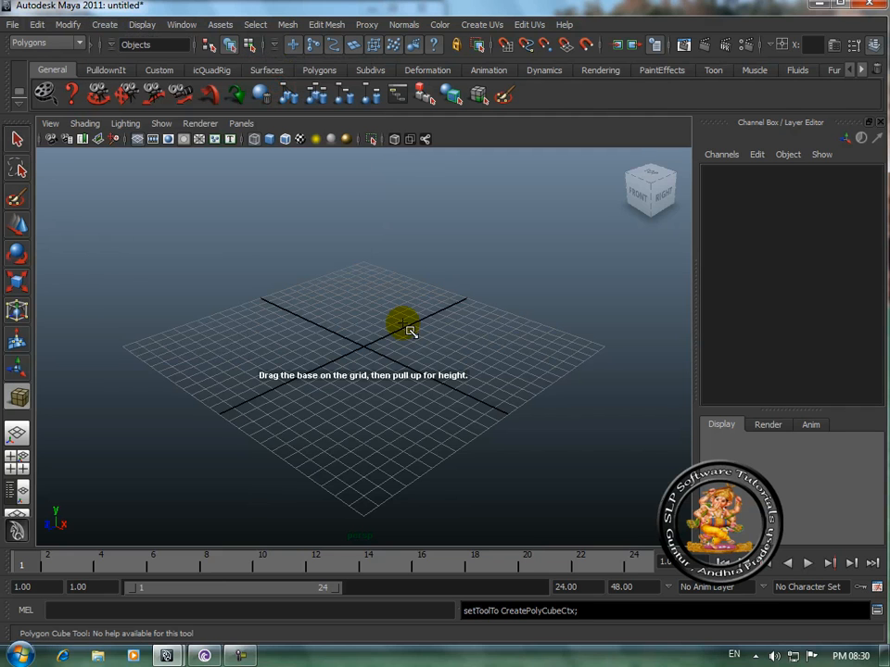
left_click_drag(393, 311, 411, 330)
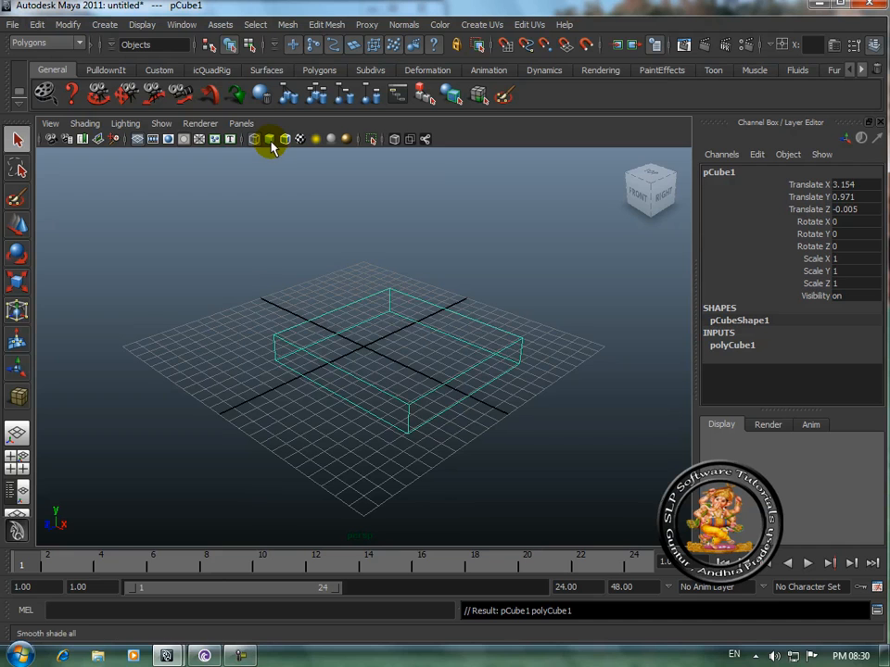
left_click(268, 141)
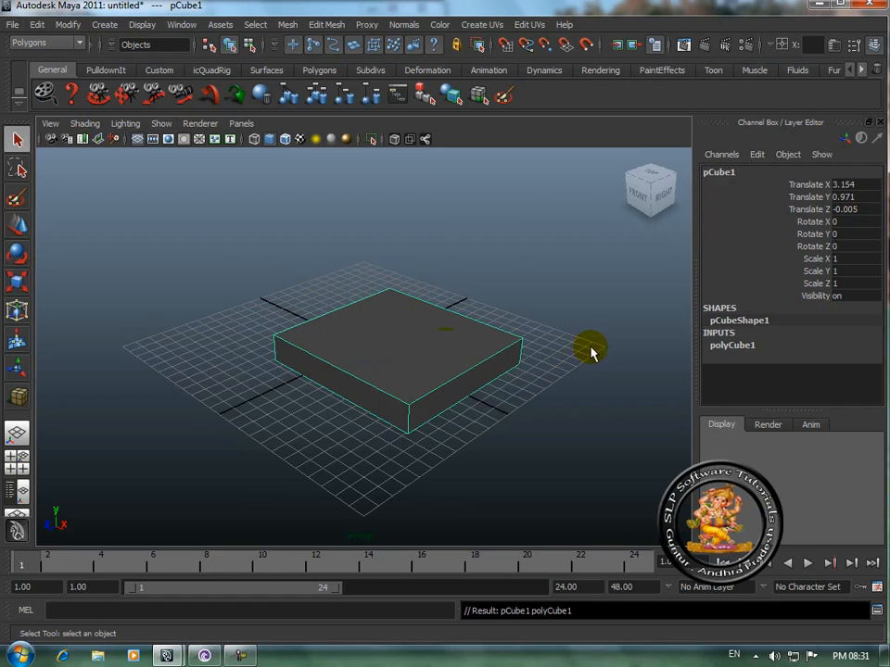
Step: Set the box's width subdivisions to 4 and its depth subdivisions to 4
left_click(727, 349)
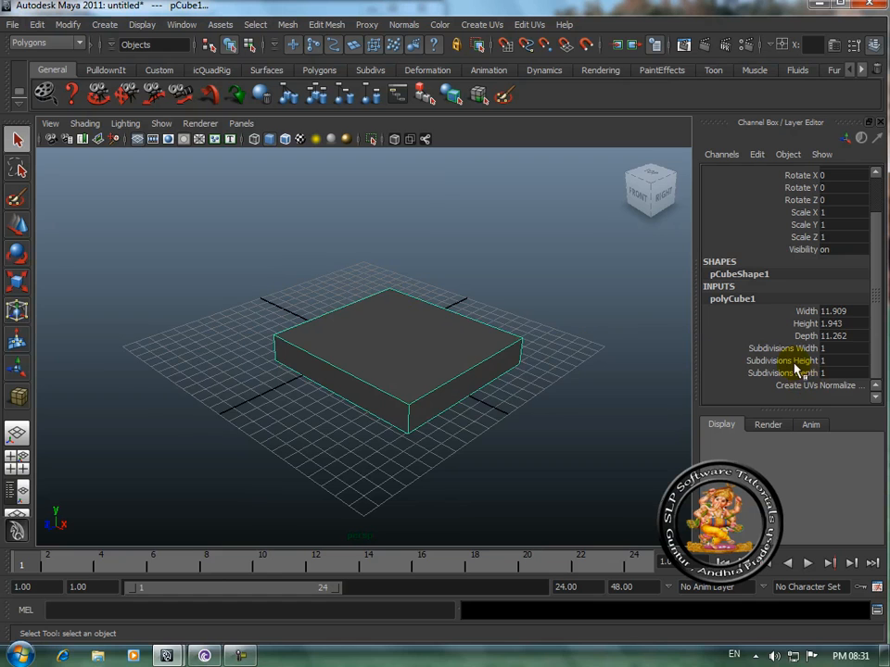
double_click(849, 349)
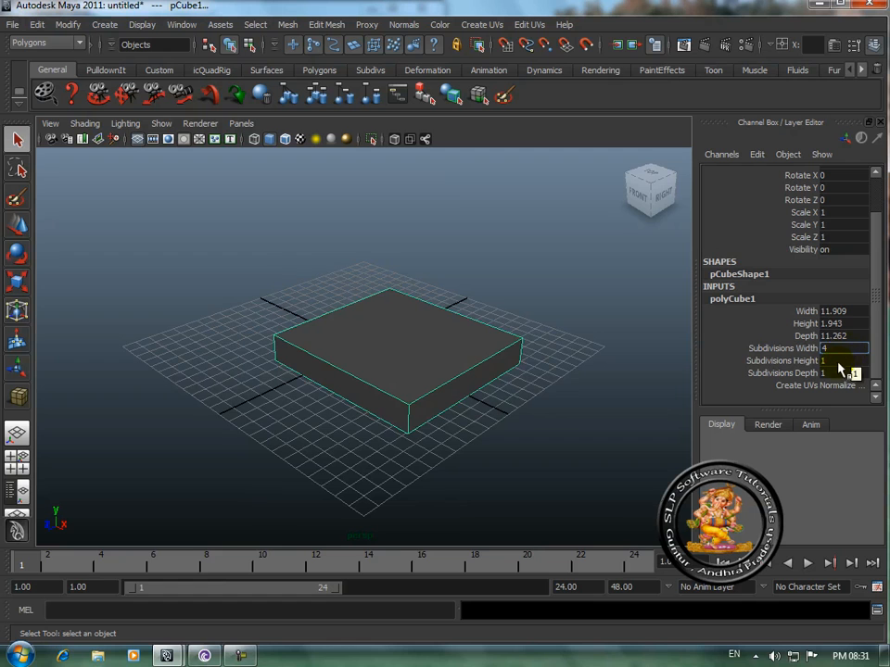
double_click(833, 360)
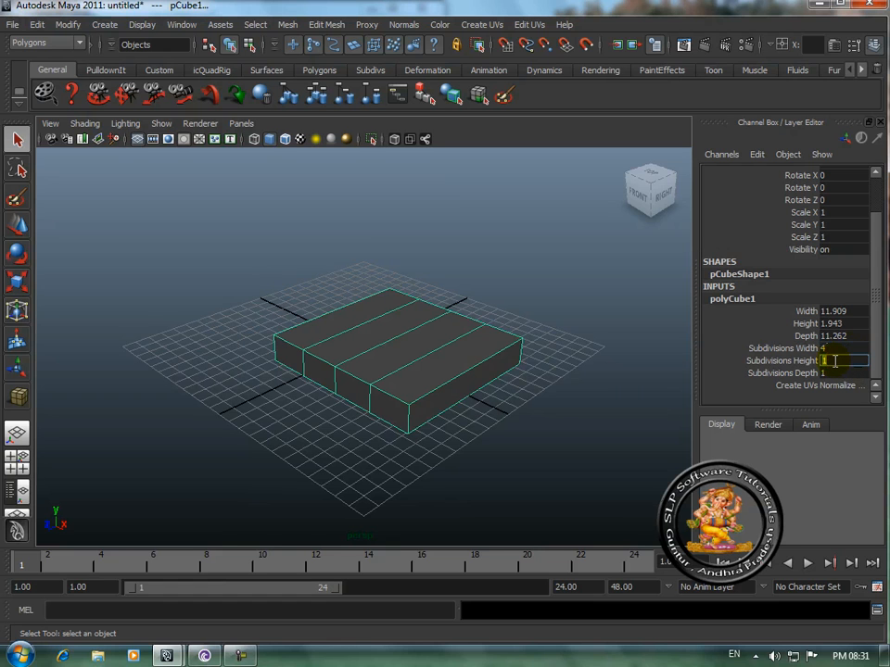
double_click(836, 373)
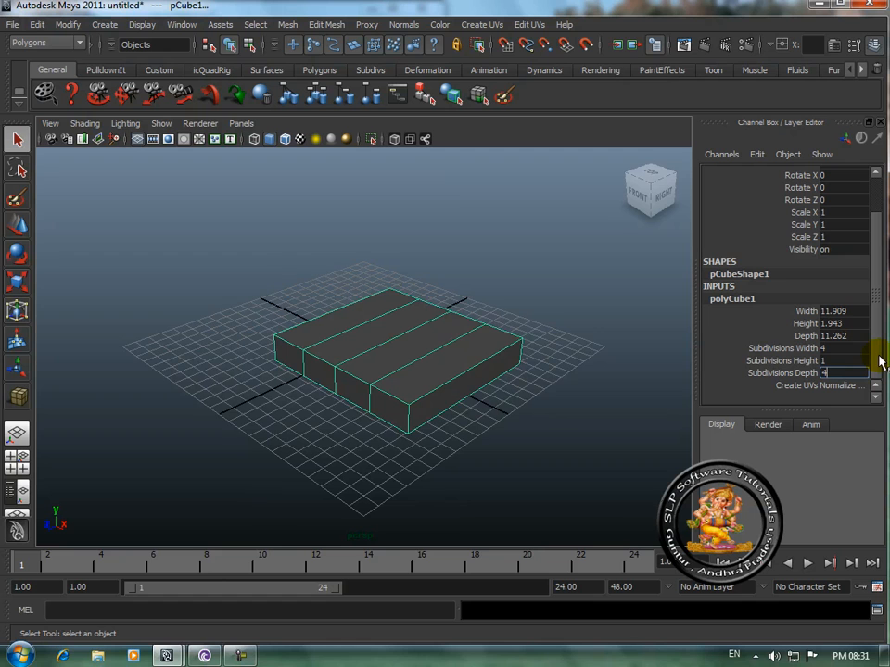
type("4")
key("Return")
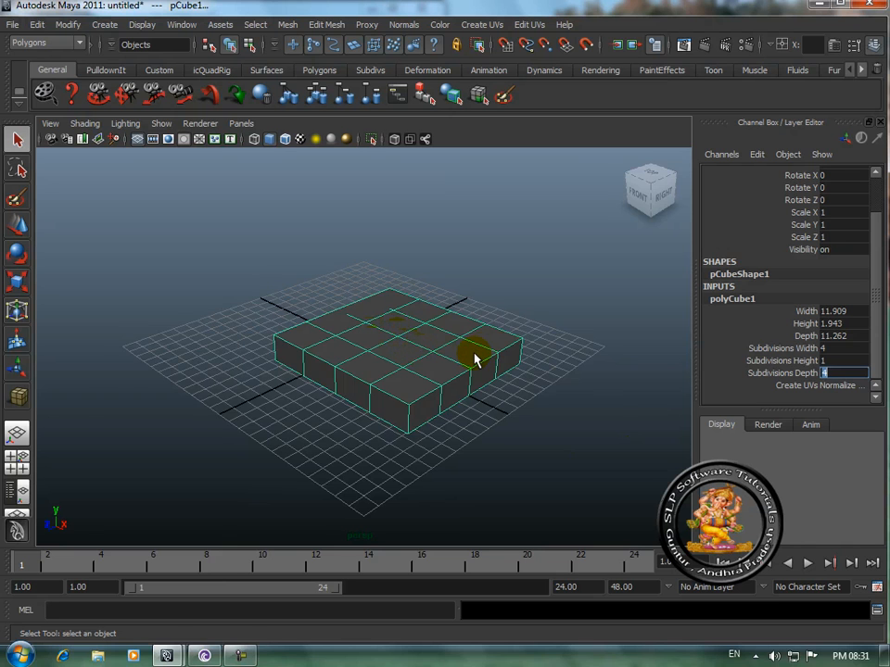
Step: Apply a Subdiv Proxy to the subdivided box
left_click_drag(473, 353, 271, 266, "alt")
left_click(16, 139)
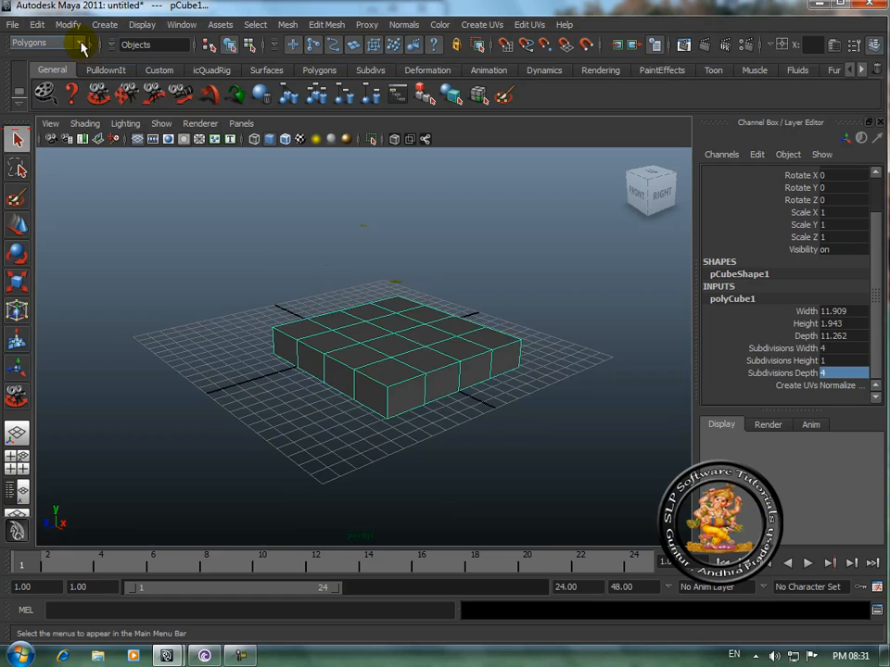
left_click(366, 28)
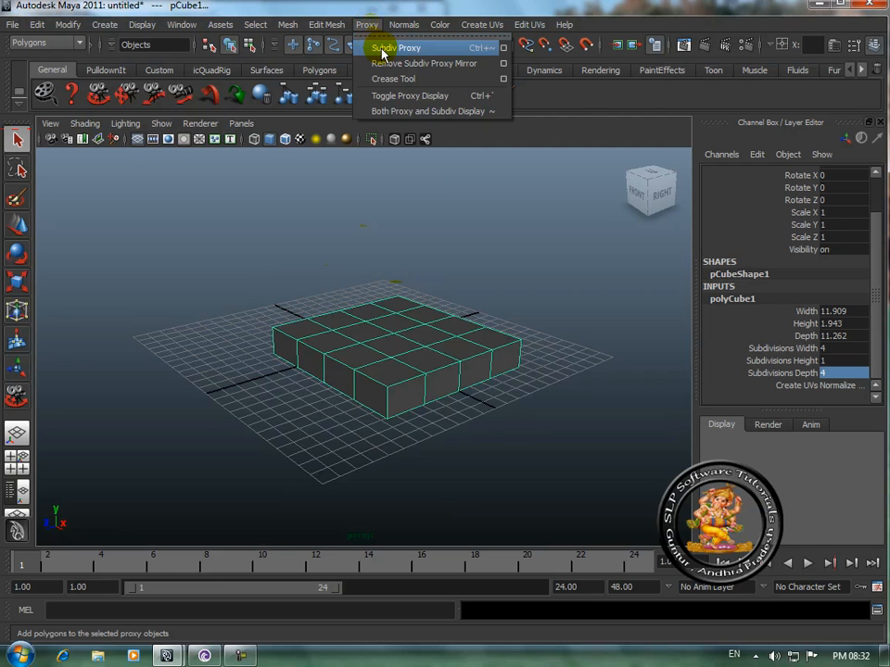
left_click(382, 48)
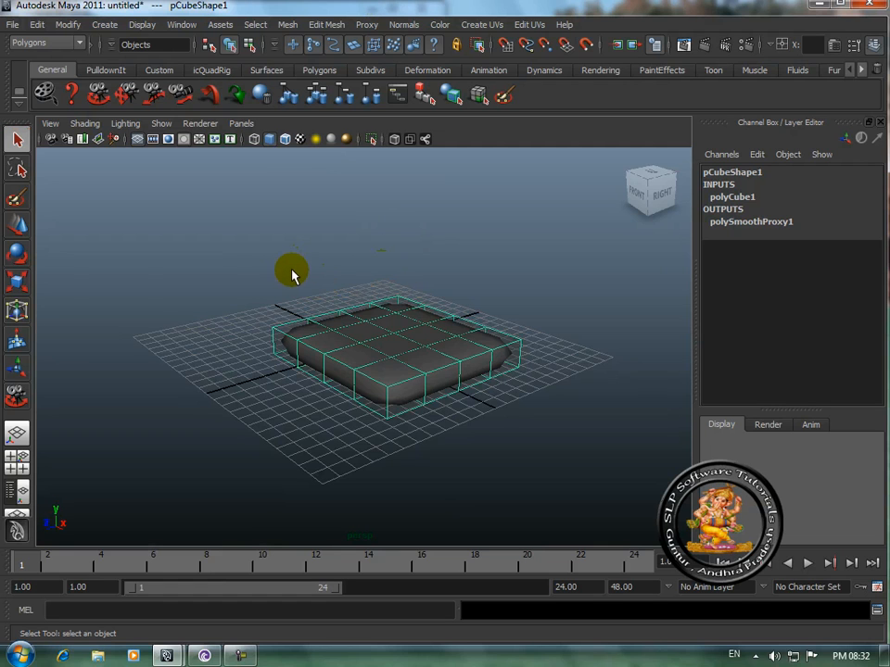
Step: Switch the proxy's outer cage to face selection mode
left_click(98, 92)
left_click_drag(282, 346, 304, 360)
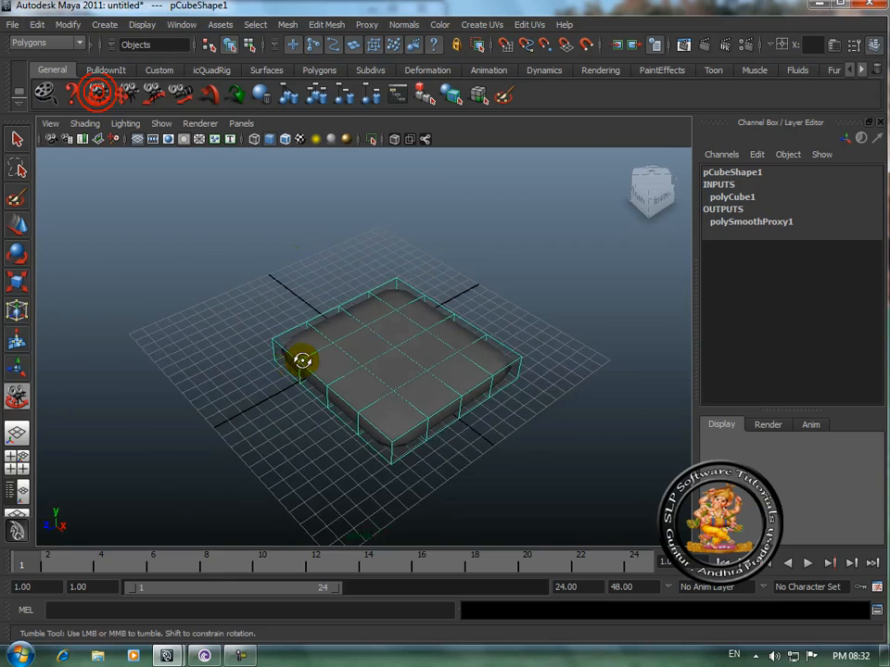
scroll(303, 360, "up", 3)
scroll(302, 360, "down", 3)
left_click_drag(351, 399, 219, 284)
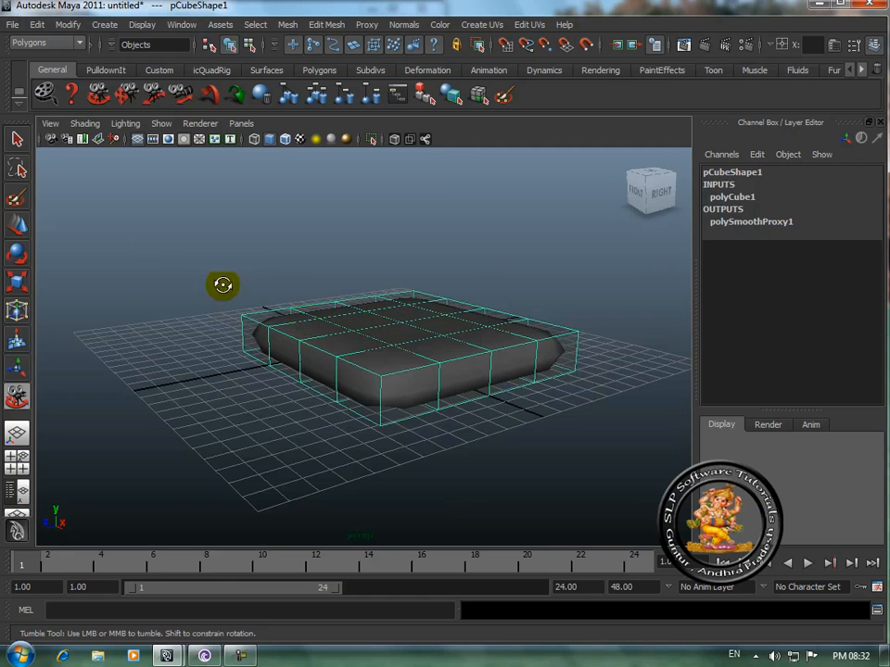
left_click(17, 139)
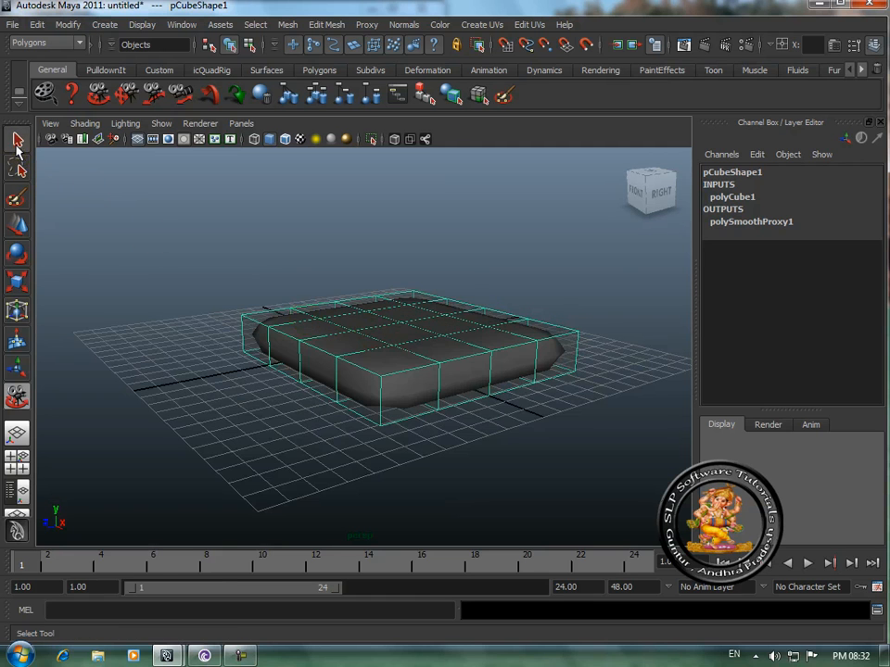
right_click(402, 345)
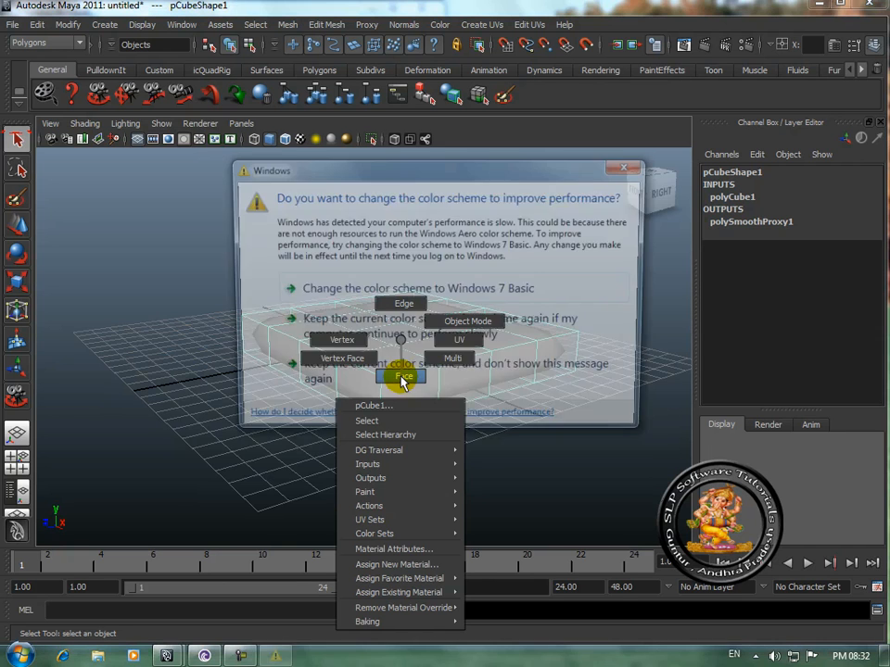
left_click(403, 378)
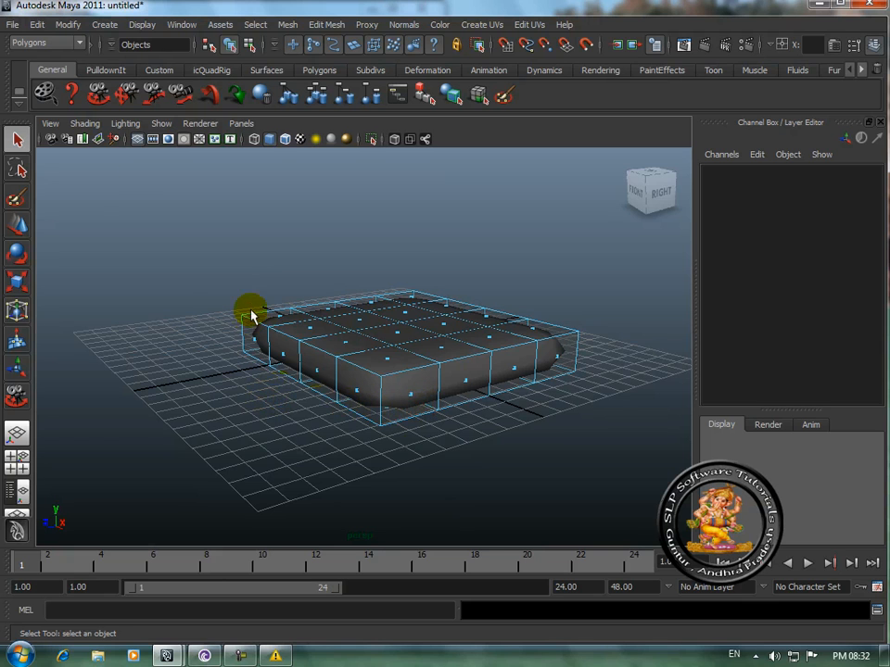
Step: Extrude the nearest corner face on the cage's +X side about 9.5 units outward and shift it sideways about 0.73 units in local X
left_click(97, 99)
left_click_drag(346, 264, 384, 318)
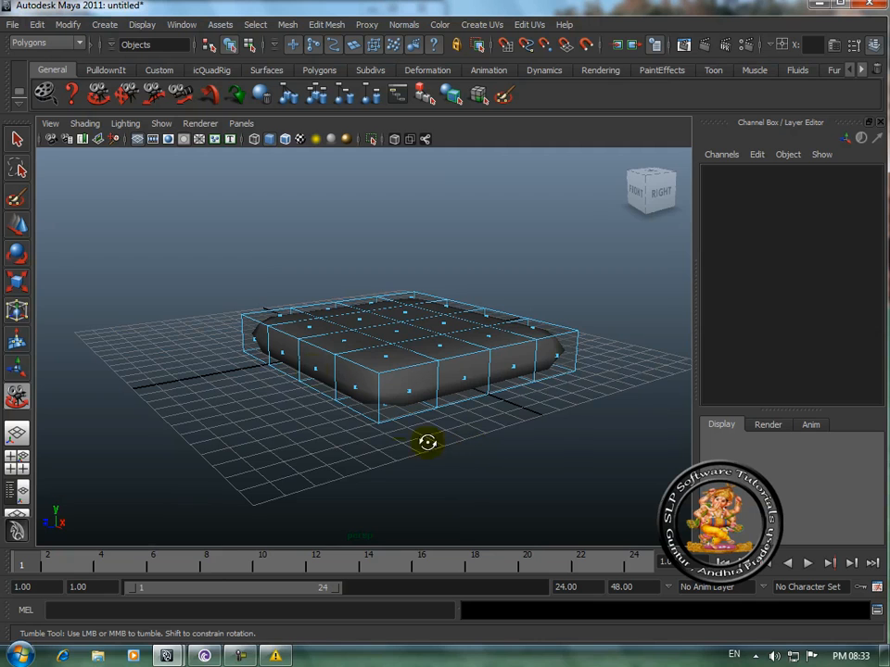
key("q")
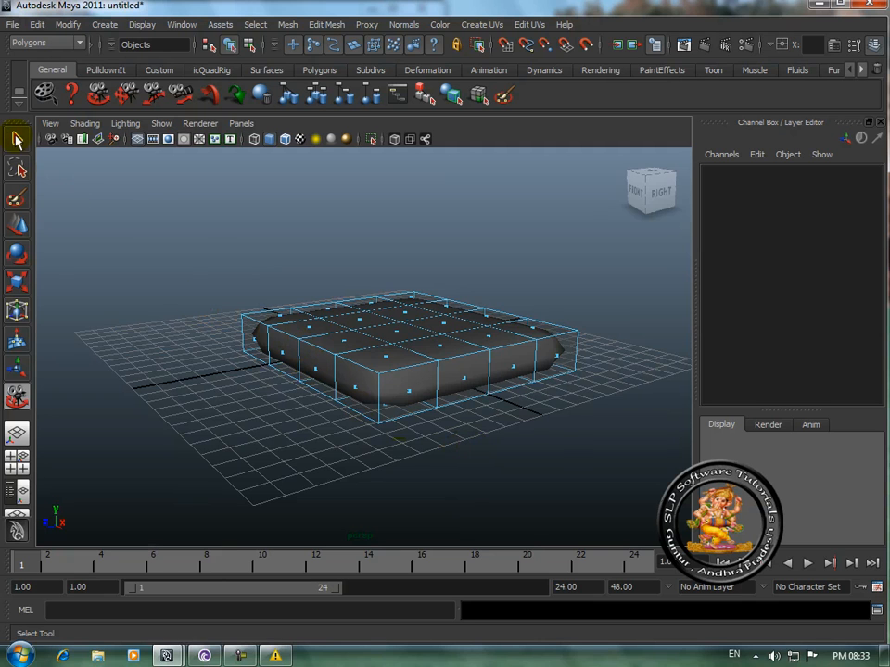
left_click(411, 396)
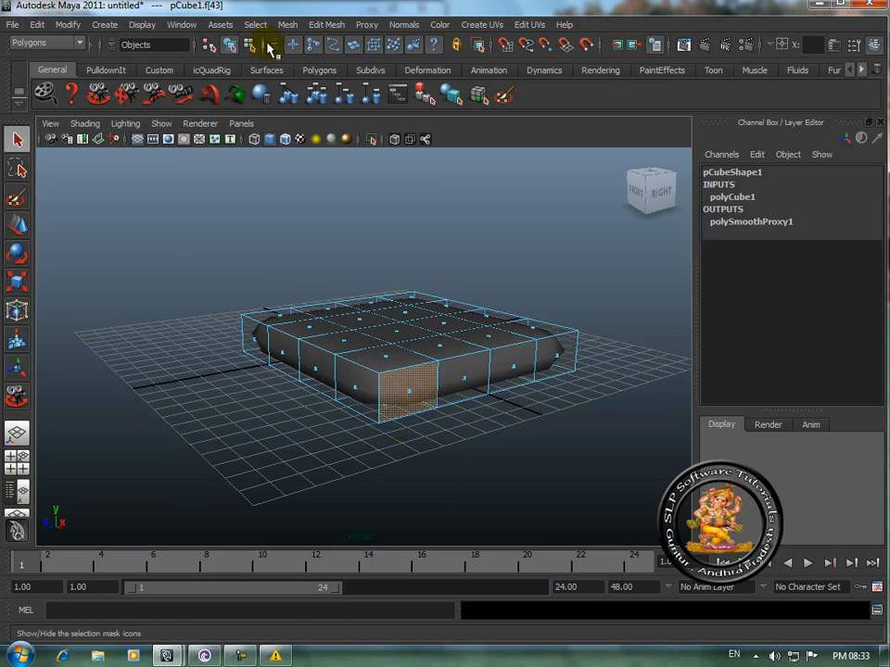
left_click(324, 25)
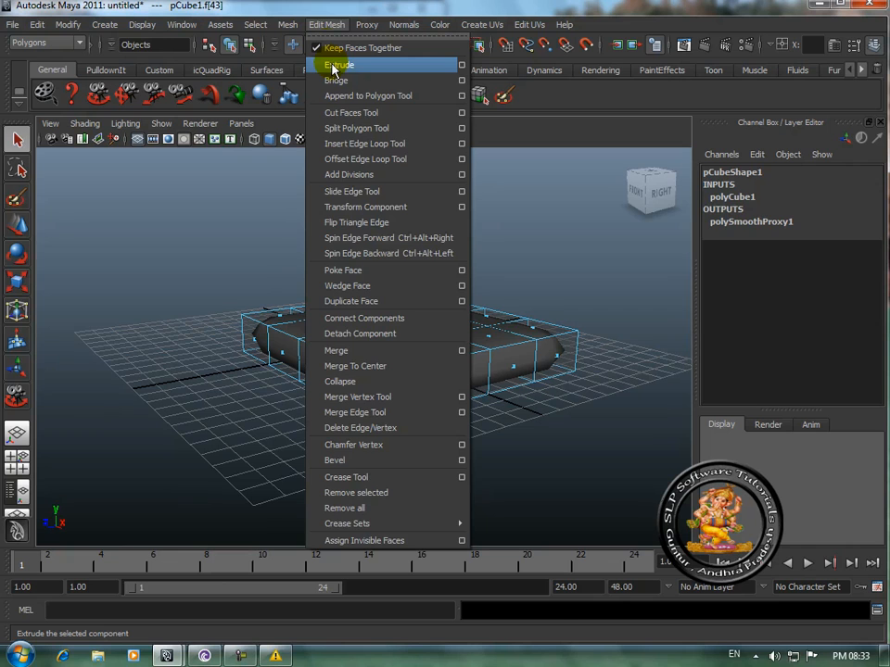
left_click(333, 66)
left_click(383, 200)
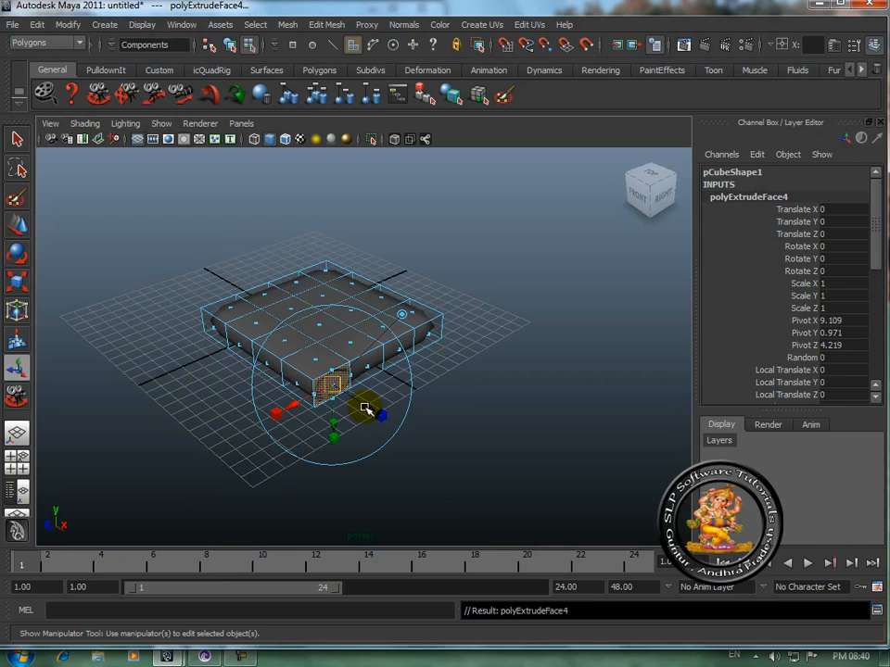
left_click_drag(366, 407, 498, 481)
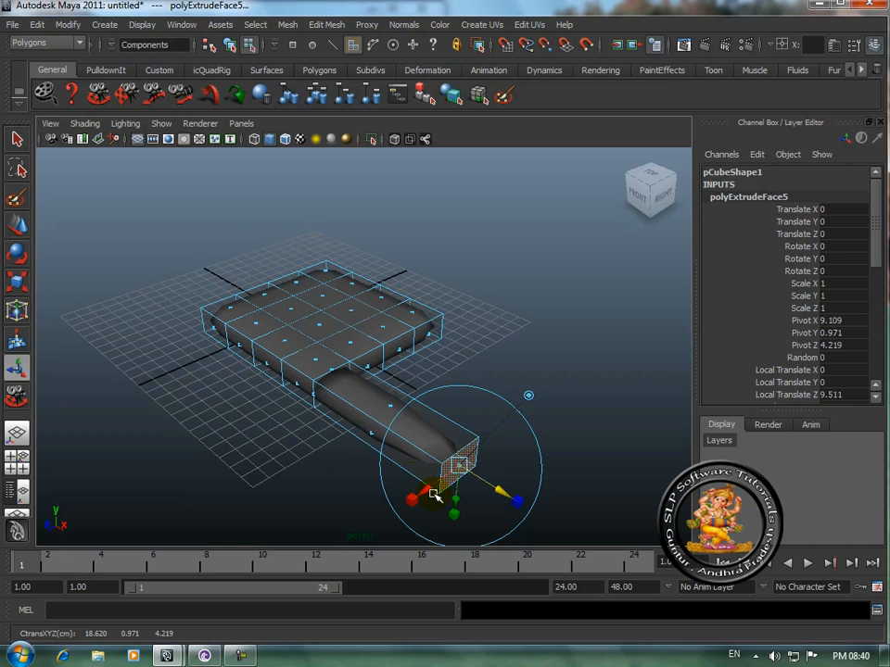
mouse_move(434, 494)
left_mouse_down()
mouse_move(420, 488)
mouse_move(425, 496)
left_mouse_up()
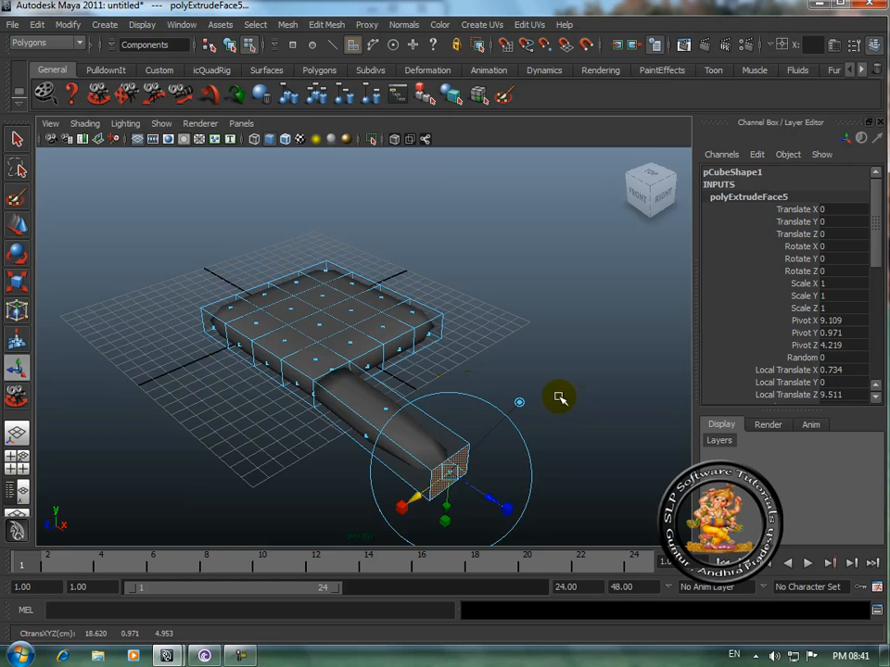
Step: Set the divisions of the corner face's extrusion to 3
scroll(872, 241, "down", 8)
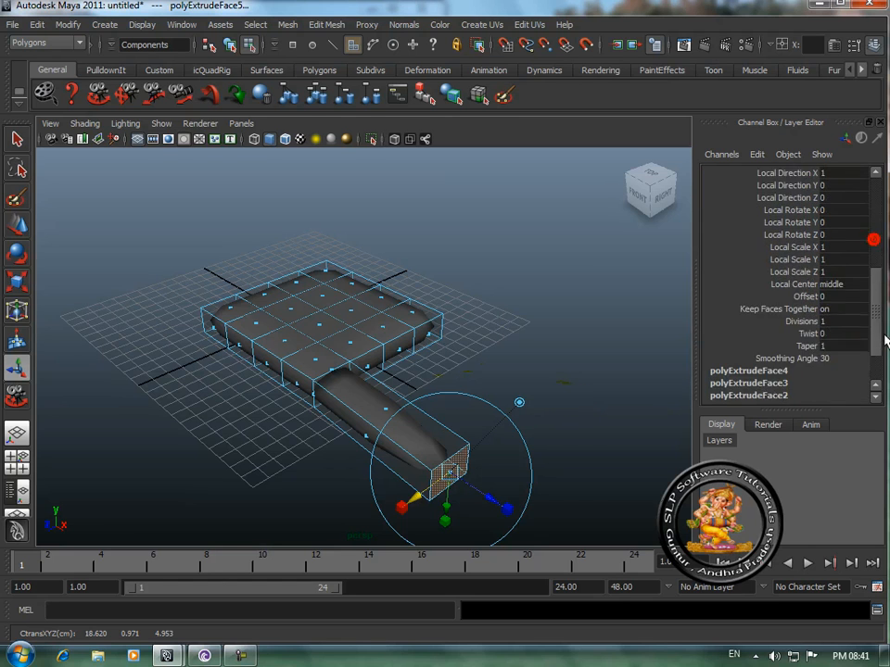
left_click_drag(876, 348, 882, 225)
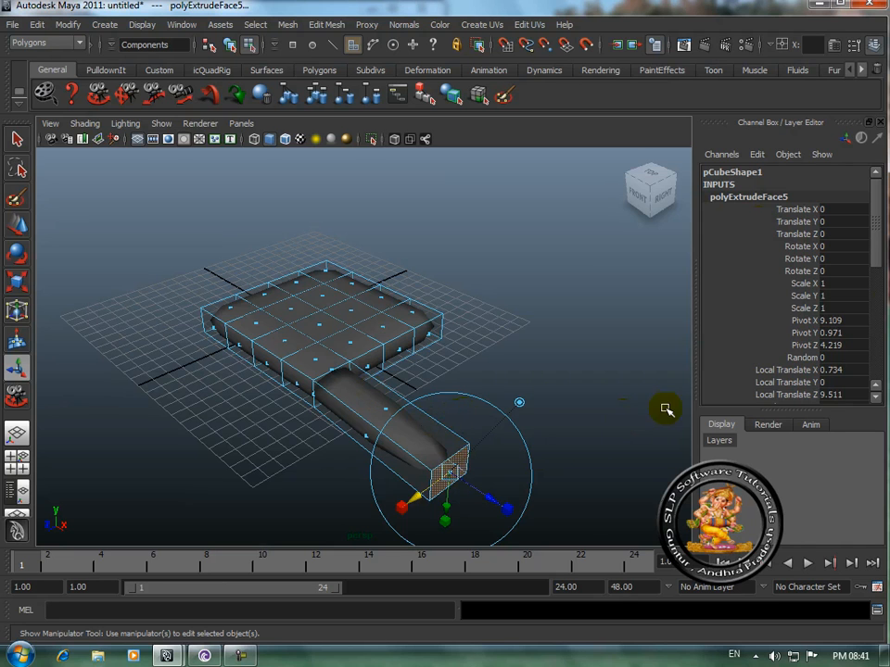
scroll(880, 239, "down", 5)
left_click(827, 272)
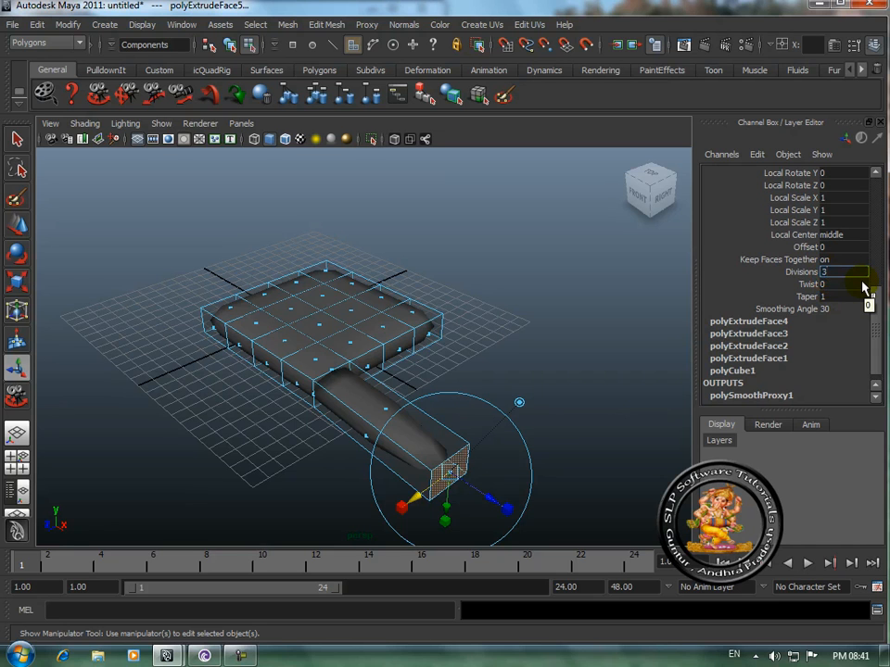
type("3")
key("Return")
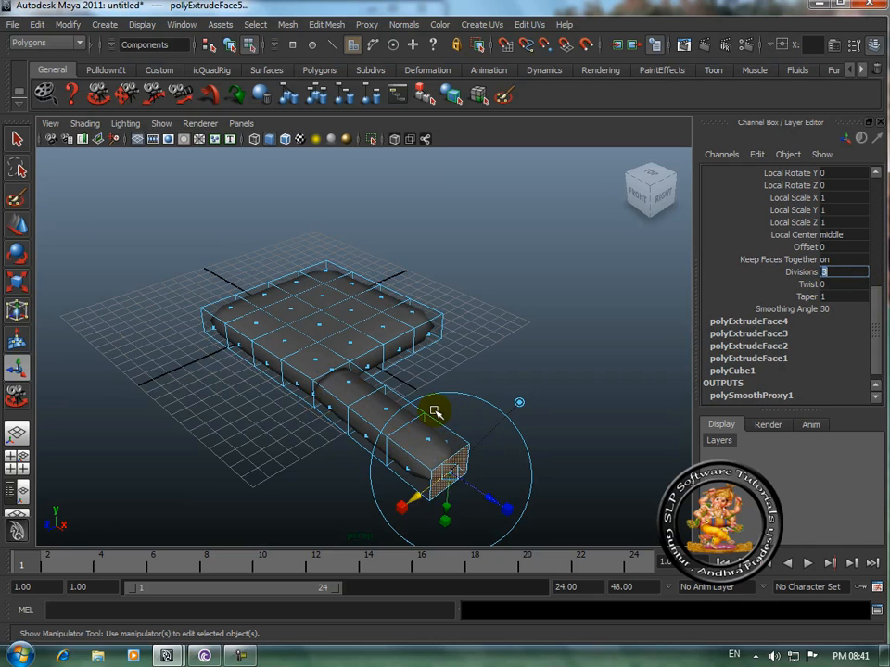
Step: Extrude the +X side face next to the first finger about 11 units outward to form a second finger
left_click(498, 375)
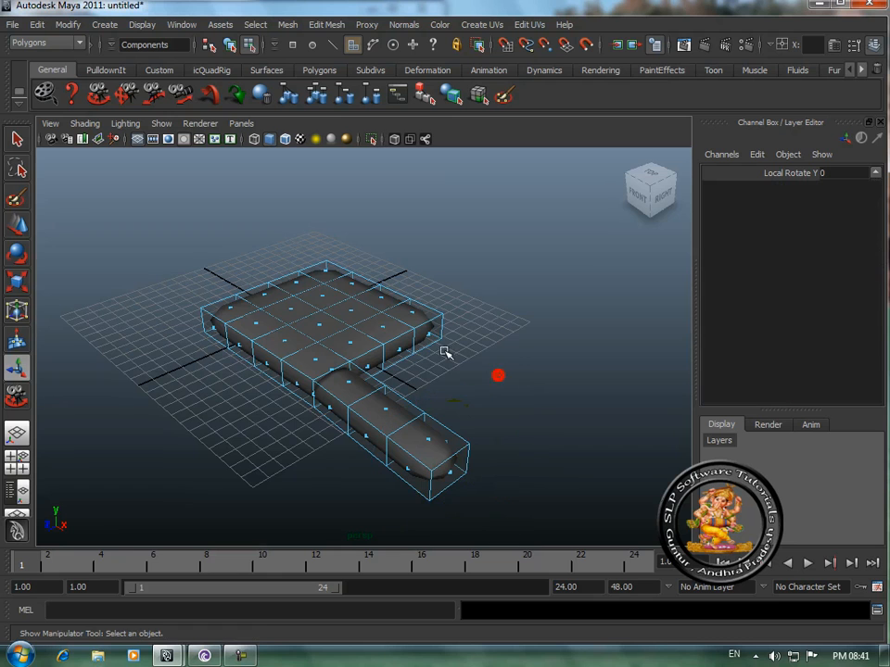
left_click_drag(411, 377, 379, 371, "alt")
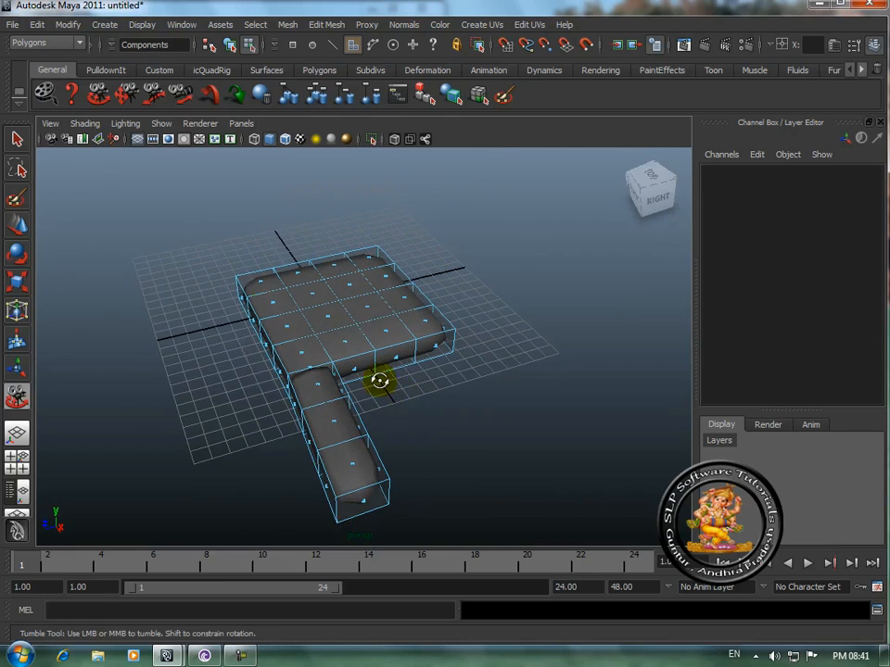
left_click(17, 139)
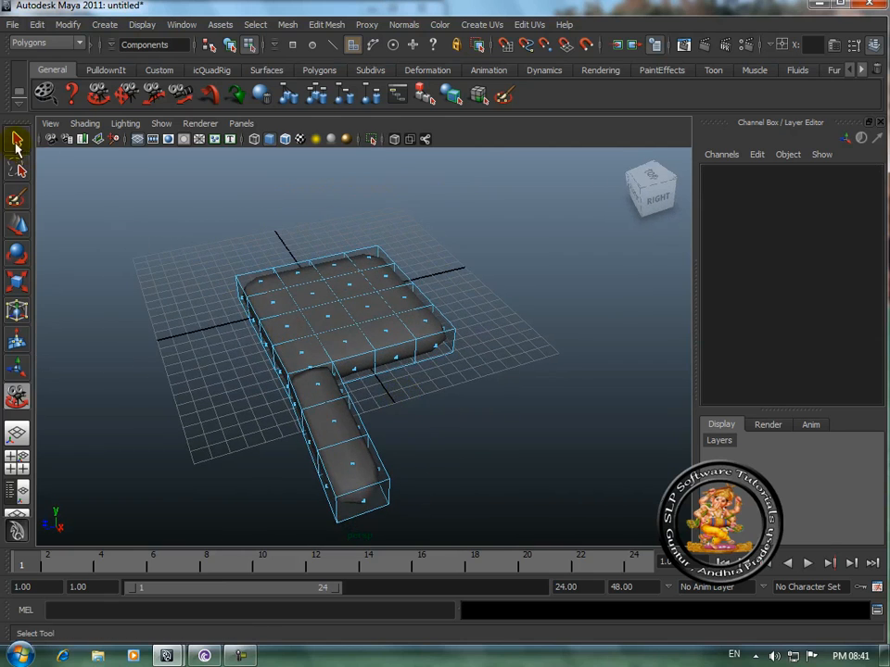
left_click(357, 375)
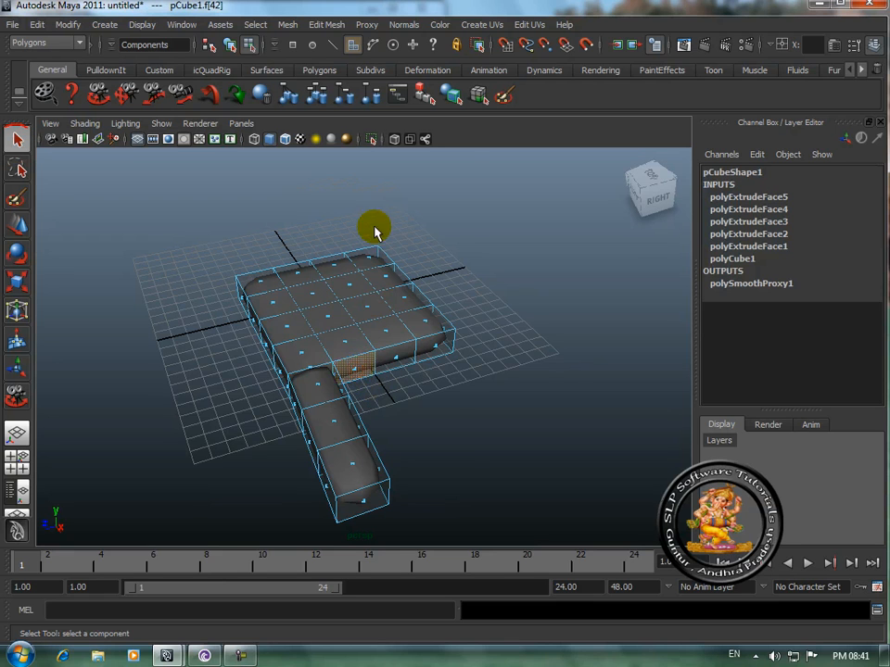
left_click(326, 24)
left_click(339, 64)
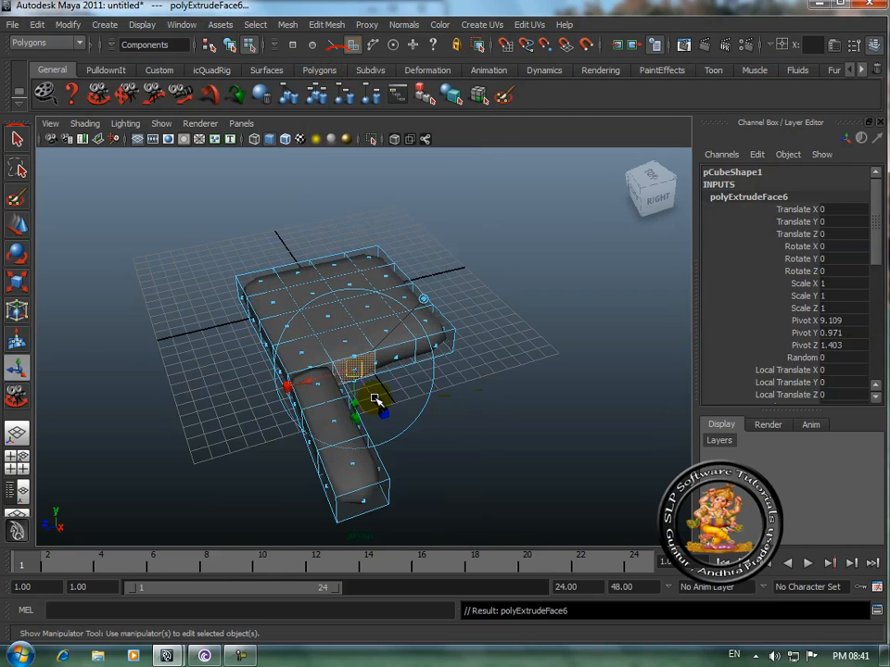
left_click_drag(374, 398, 463, 559)
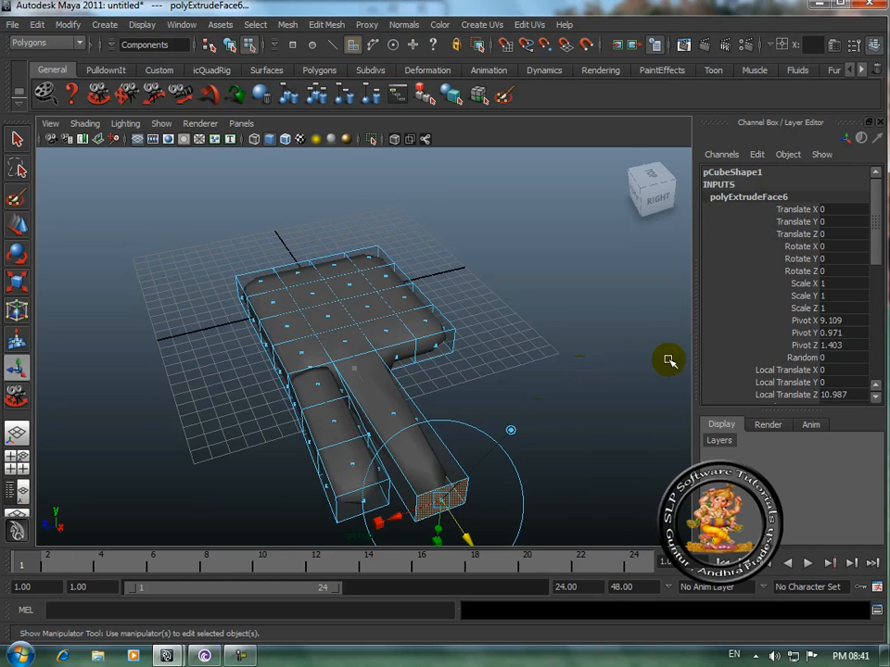
Step: Set the divisions of the second finger's extrusion to 3 and clear the selection
left_click_drag(542, 354, 572, 376, "alt")
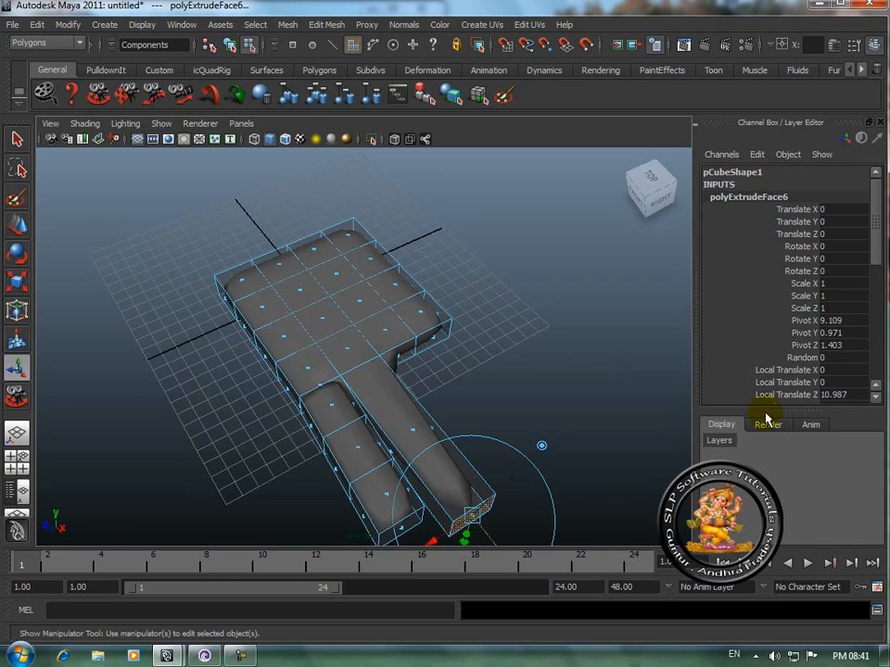
left_click_drag(878, 257, 886, 343)
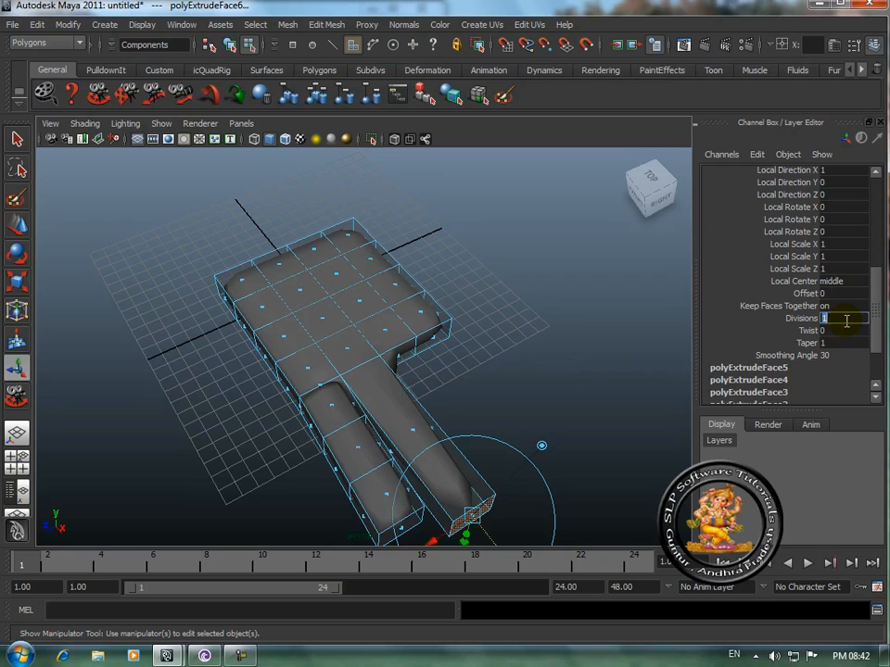
key("Return")
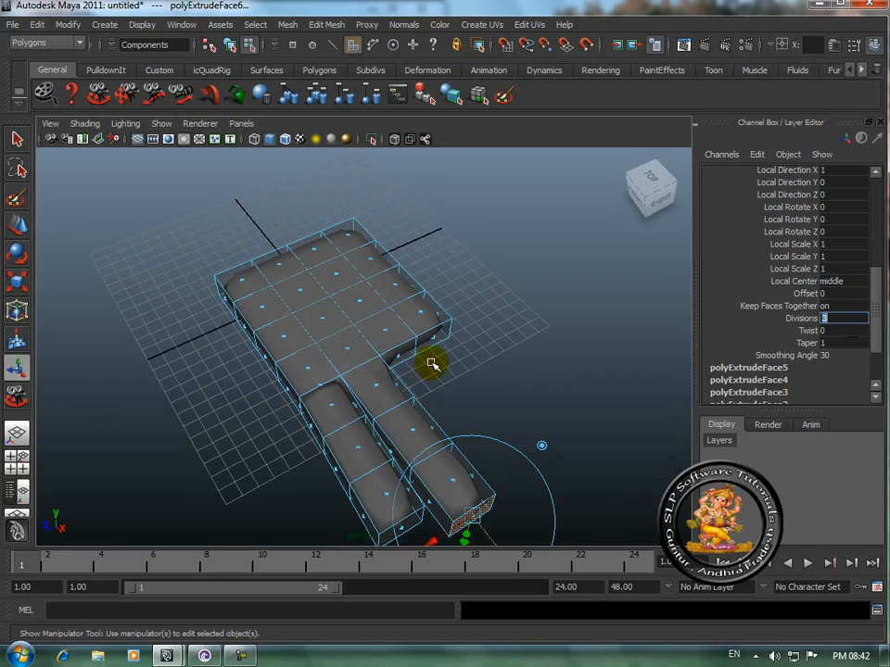
left_click(471, 380)
Step: Extrude the third +X side face about 13.35 units outward and shift it about -0.59 units in local X, away from the second finger
left_click(17, 141)
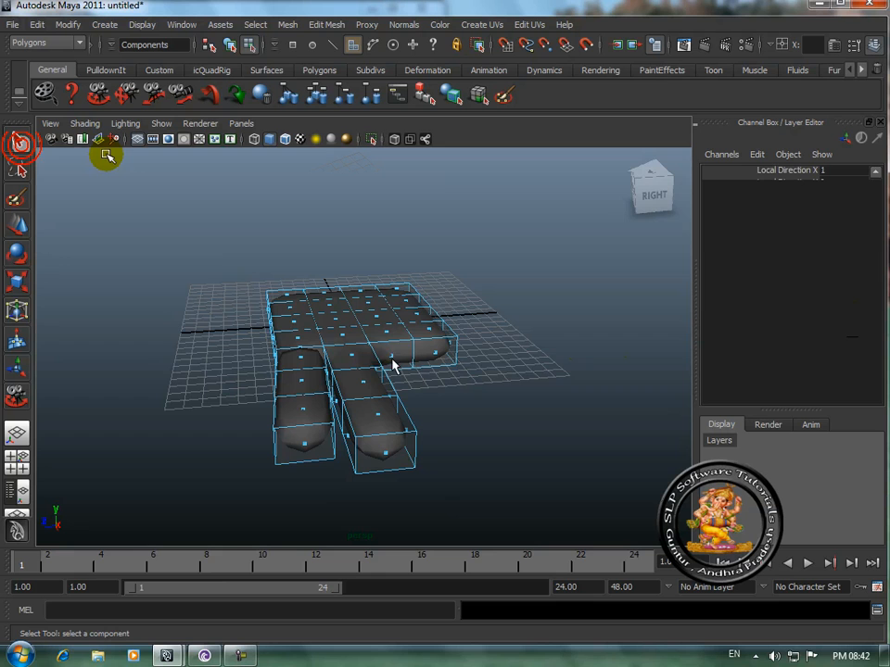
left_click(397, 357)
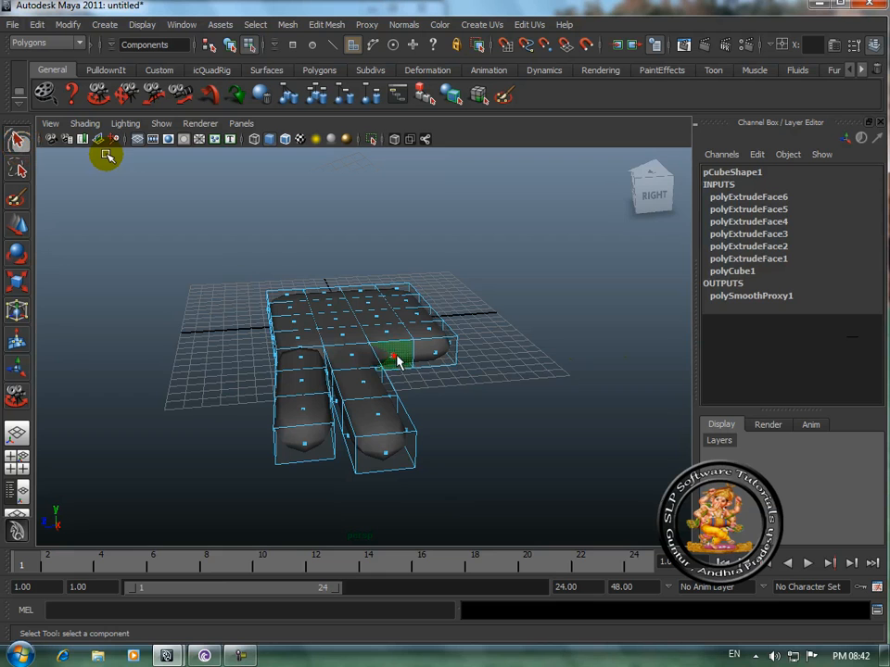
left_click(397, 356)
left_click(320, 25)
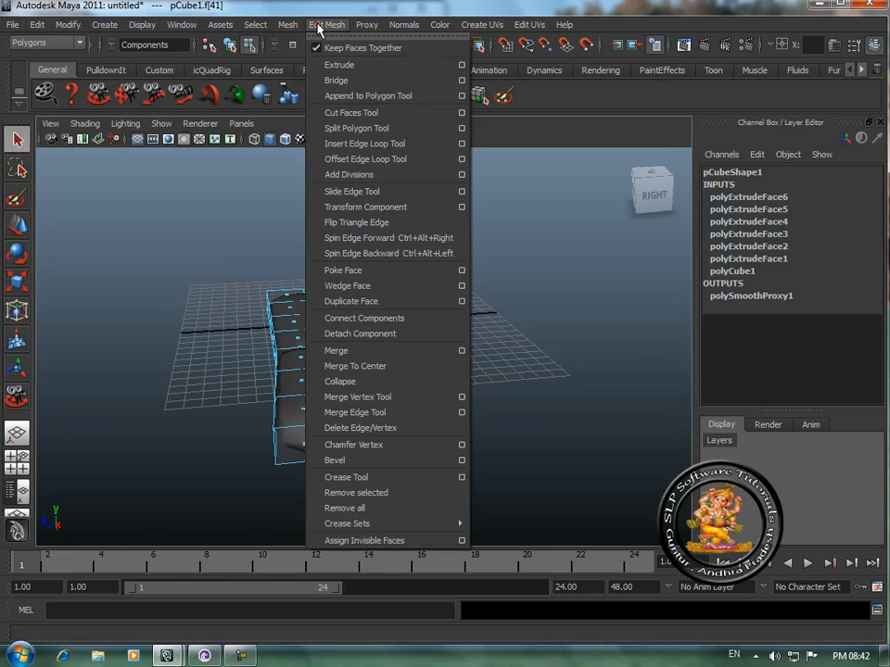
left_click(339, 65)
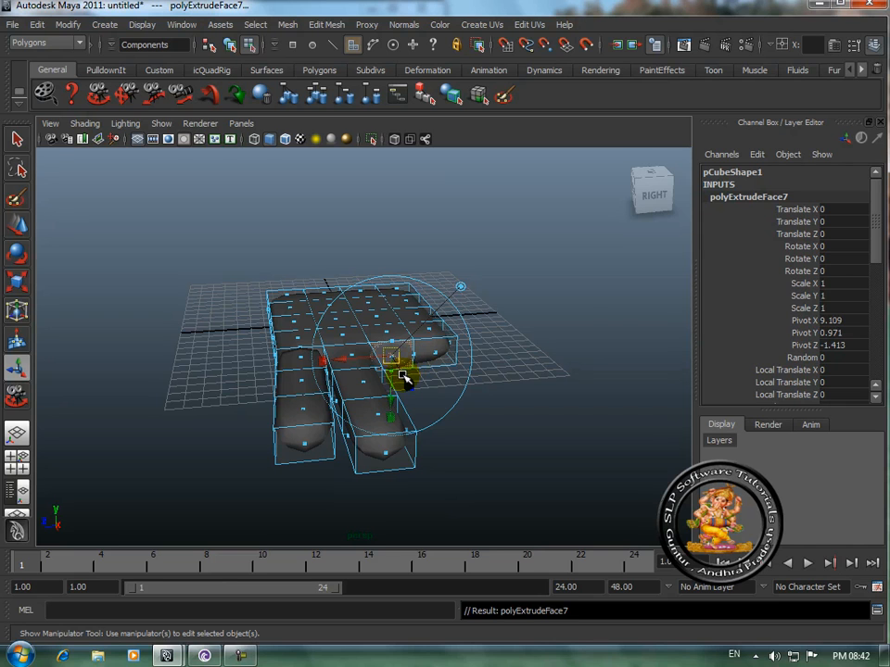
left_click(651, 175)
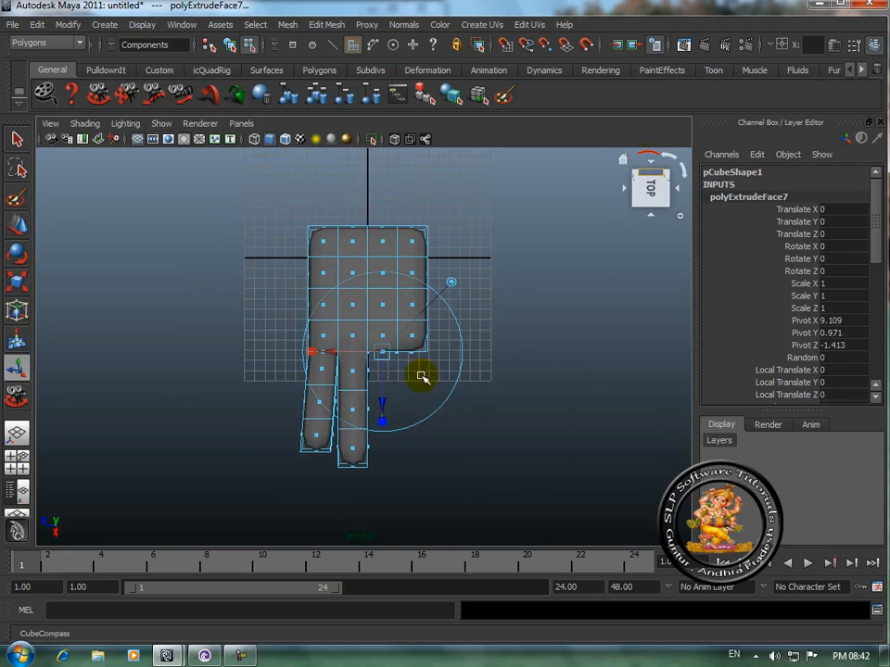
left_click_drag(384, 405, 381, 540)
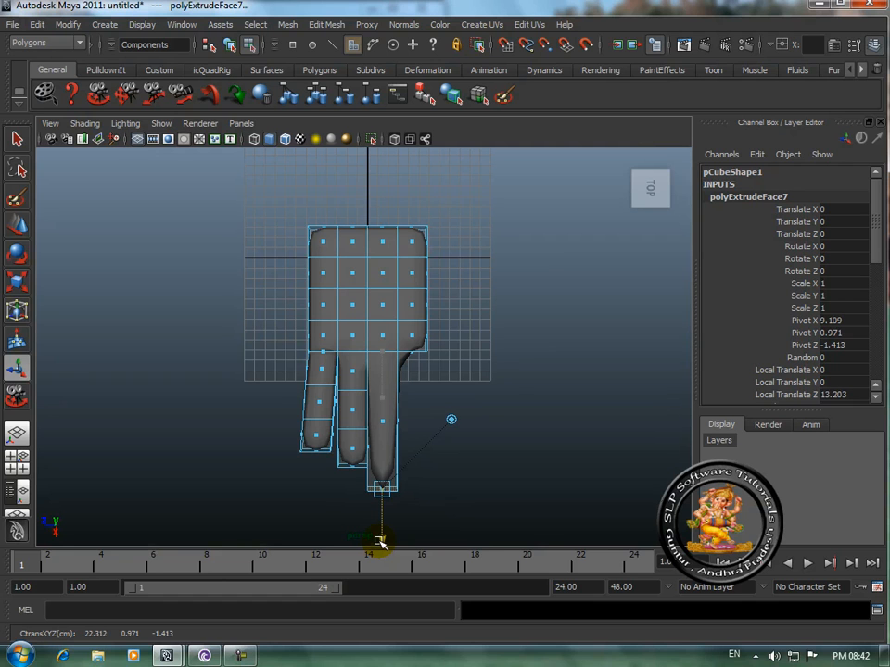
left_click_drag(379, 541, 380, 543)
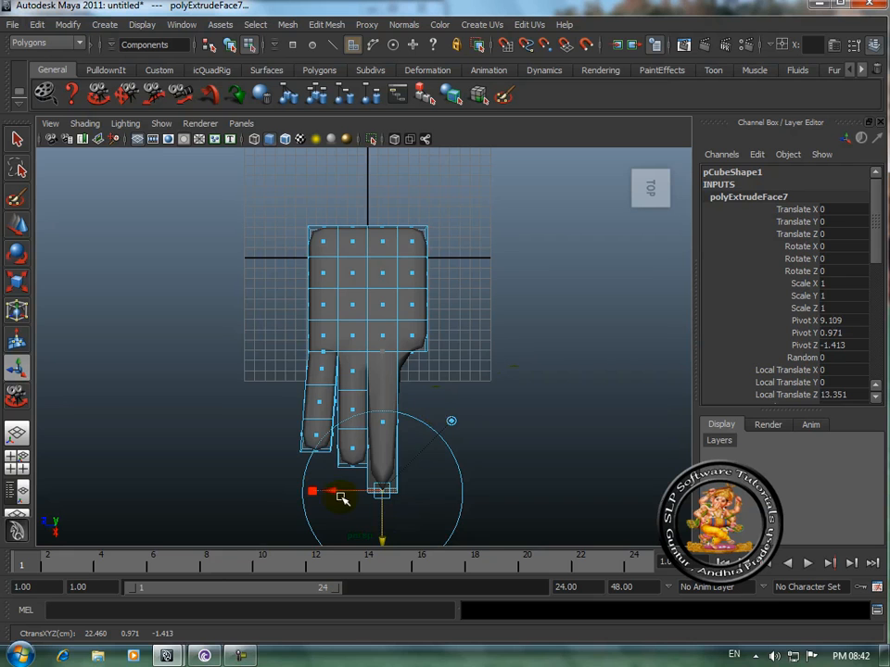
left_click(336, 492)
left_click_drag(336, 492, 342, 494)
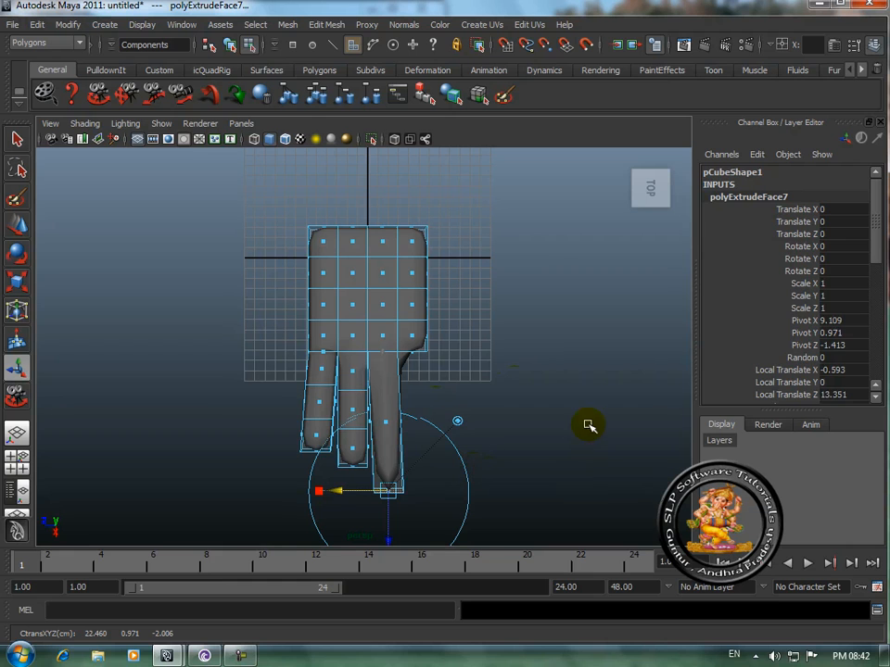
Step: Set the divisions of the third finger's extrusion to 3
scroll(877, 243, "down", 7)
left_click(825, 300)
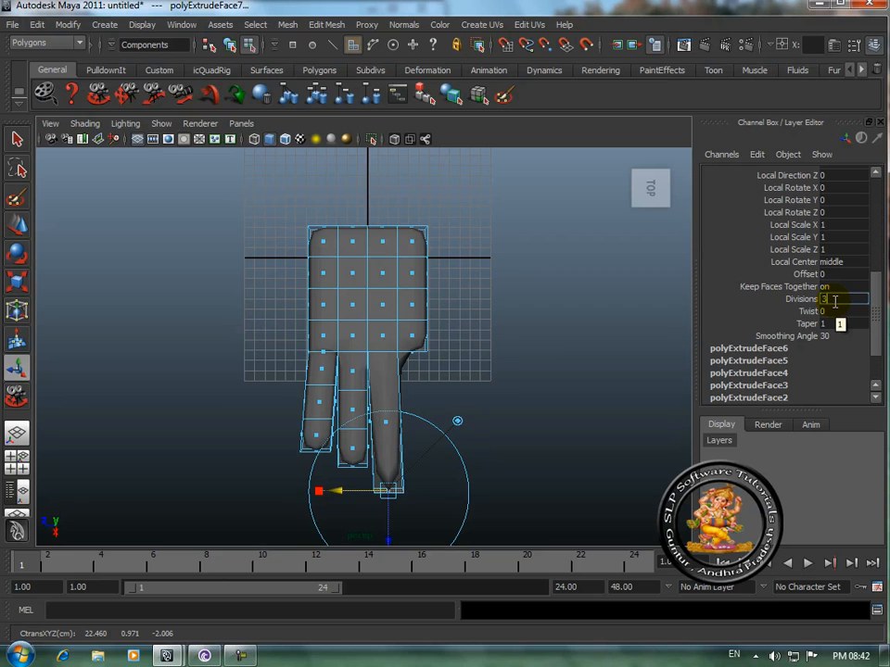
key("Return")
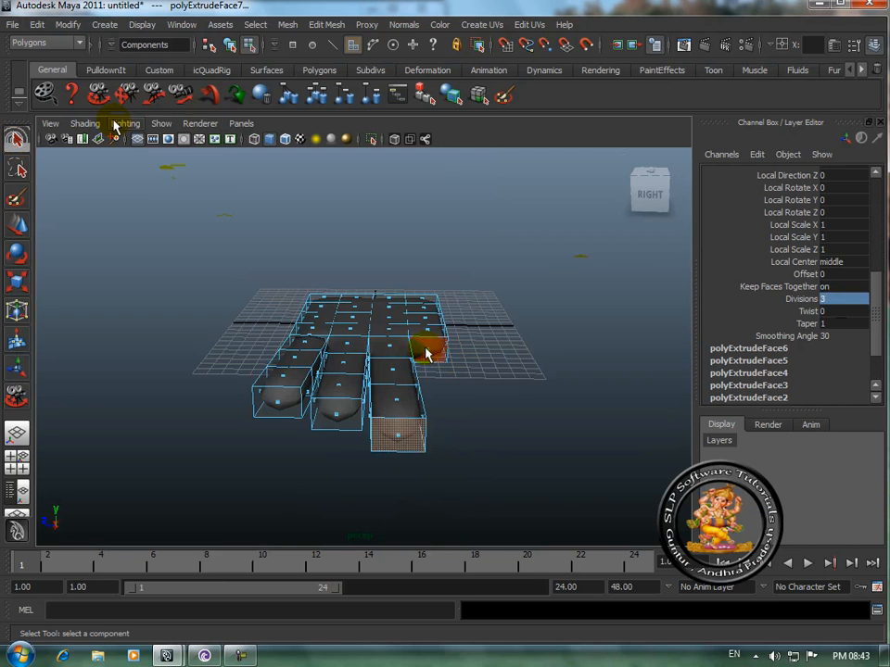
Step: Extrude the remaining corner face on the +X side about 11 units outward and shift it about -0.98 units in local X
left_click(424, 349)
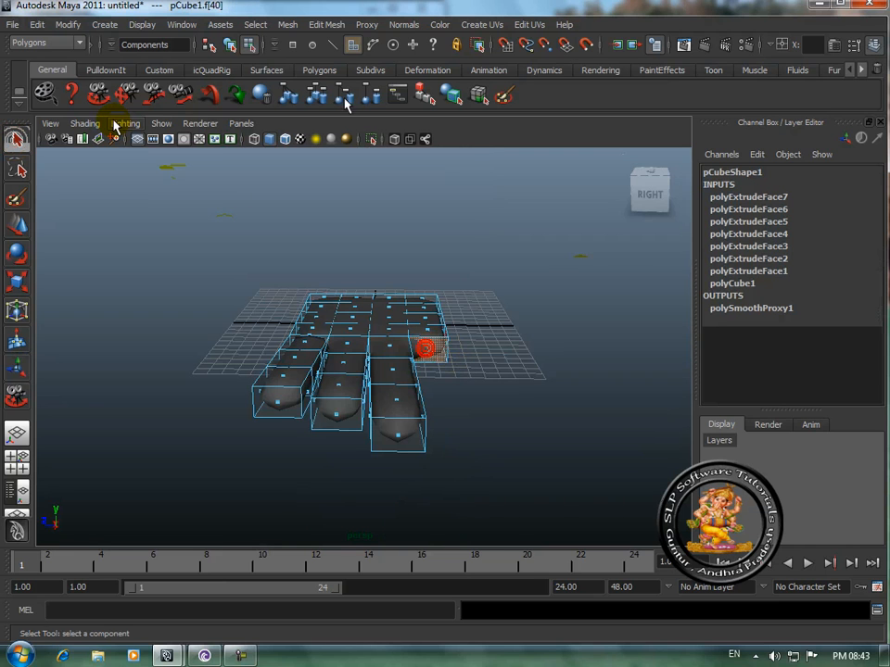
left_click(317, 24)
left_click(332, 63)
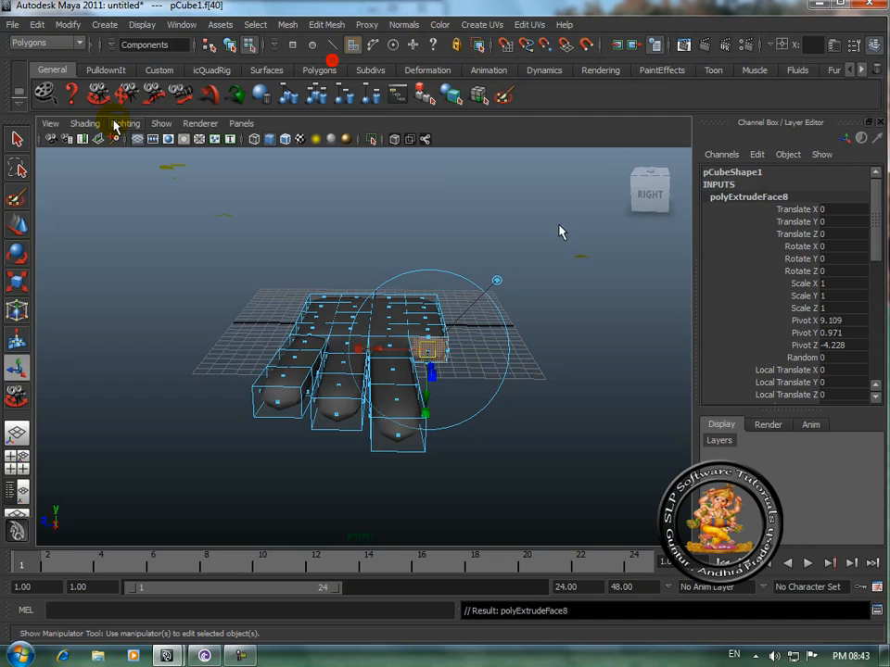
left_click(653, 174)
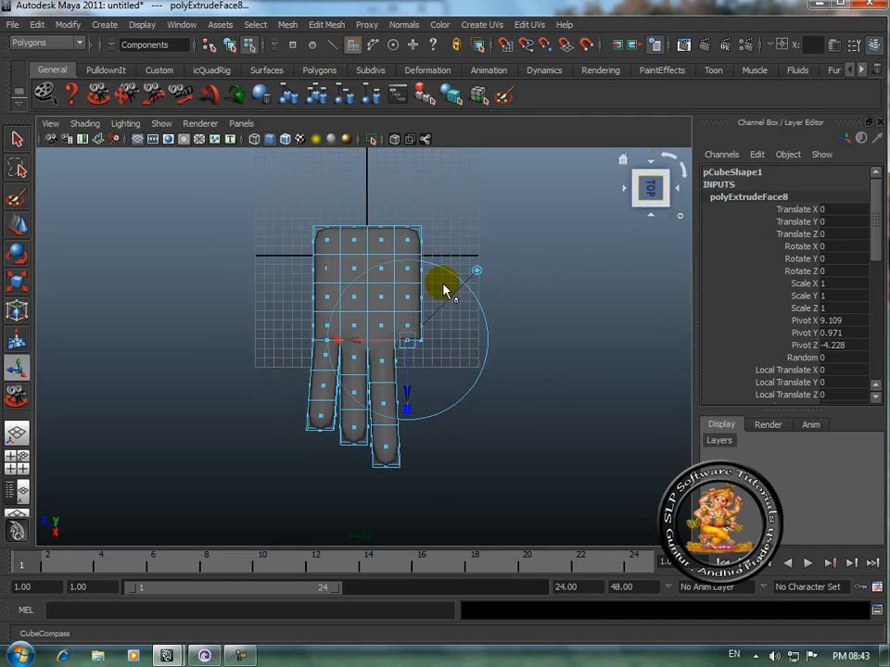
left_click_drag(411, 393, 417, 494)
left_click_drag(361, 447, 368, 449)
Step: Set the divisions of the fourth finger's extrusion to 3
left_click_drag(876, 228, 879, 347)
left_click(826, 225)
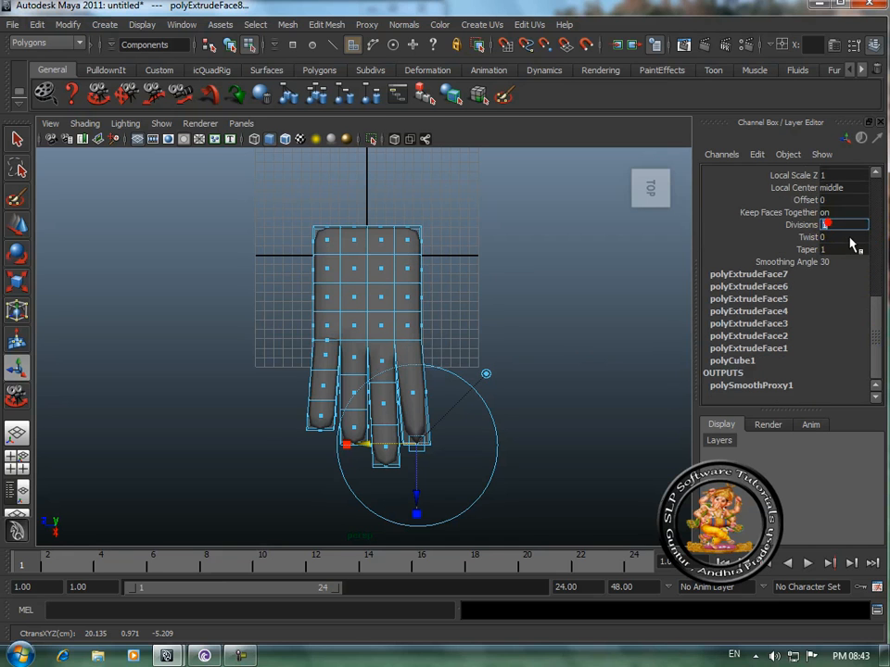
type("3")
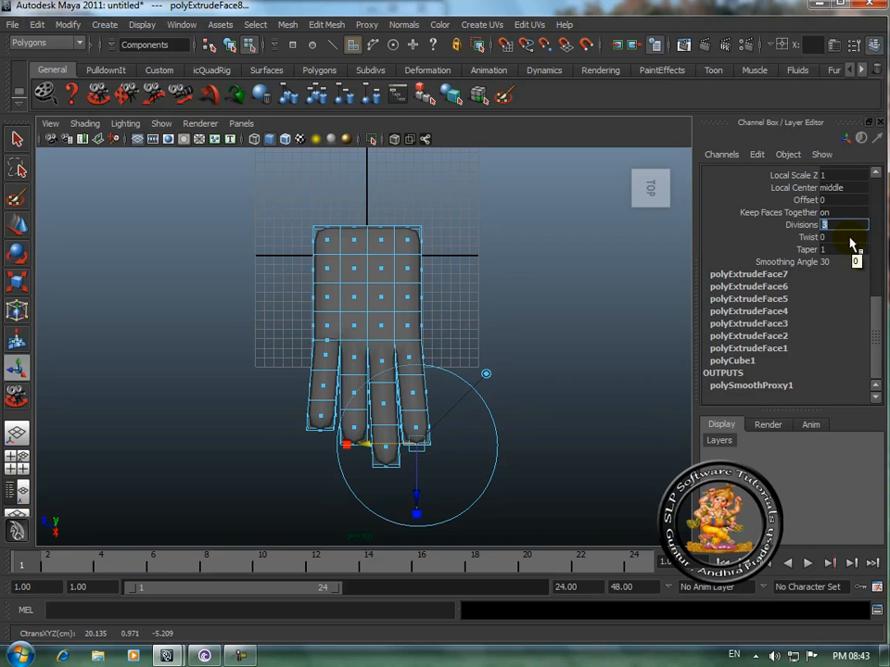